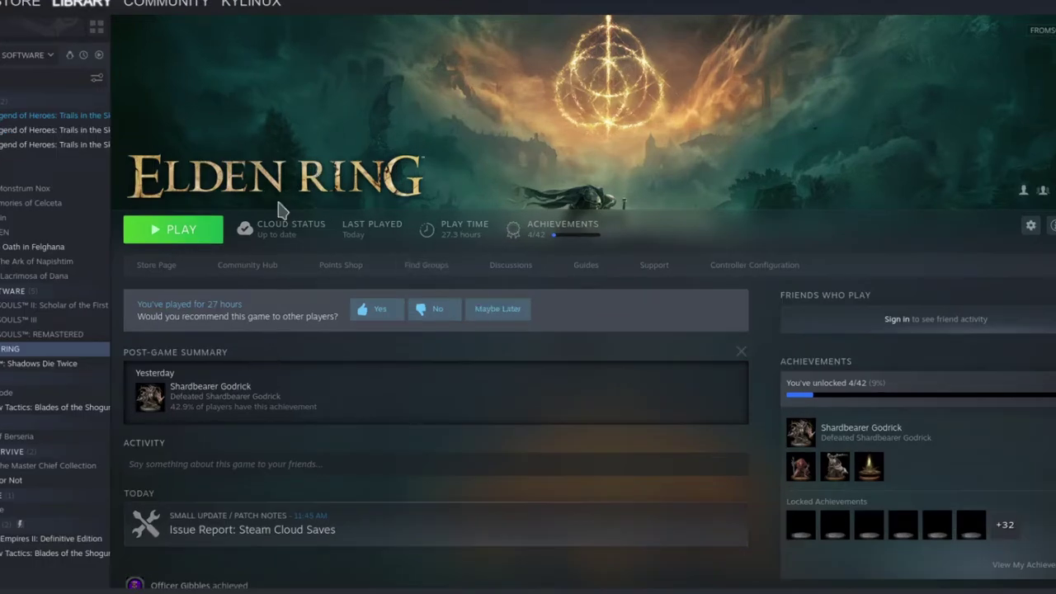
# Open ELDEN RING's compatibility properties, keep the forced compatibility tool enabled, and review the available Proton versions.
pyautogui.rightClick(2, 351)
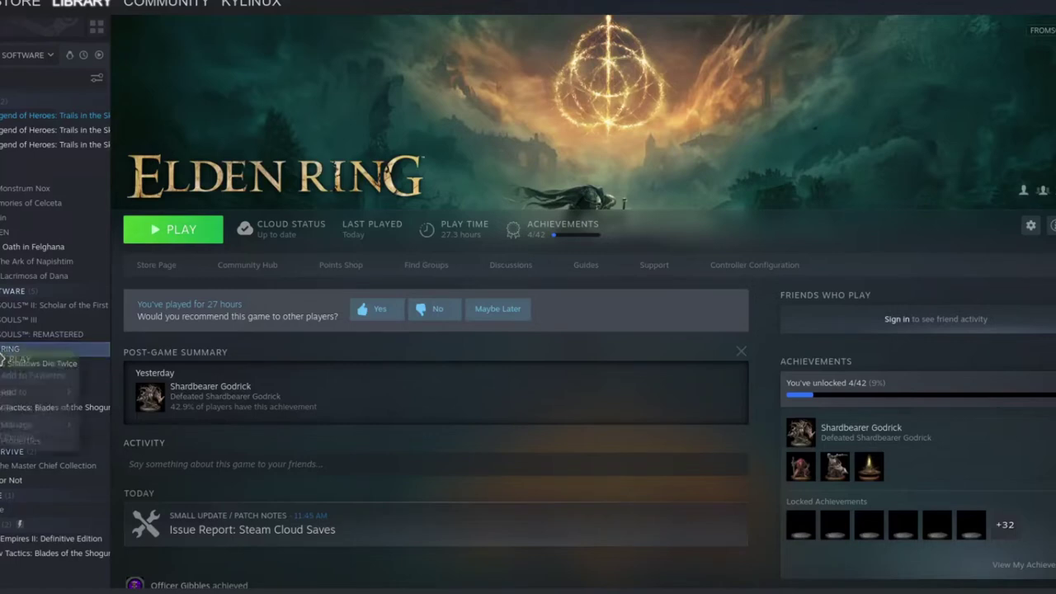
pyautogui.click(26, 443)
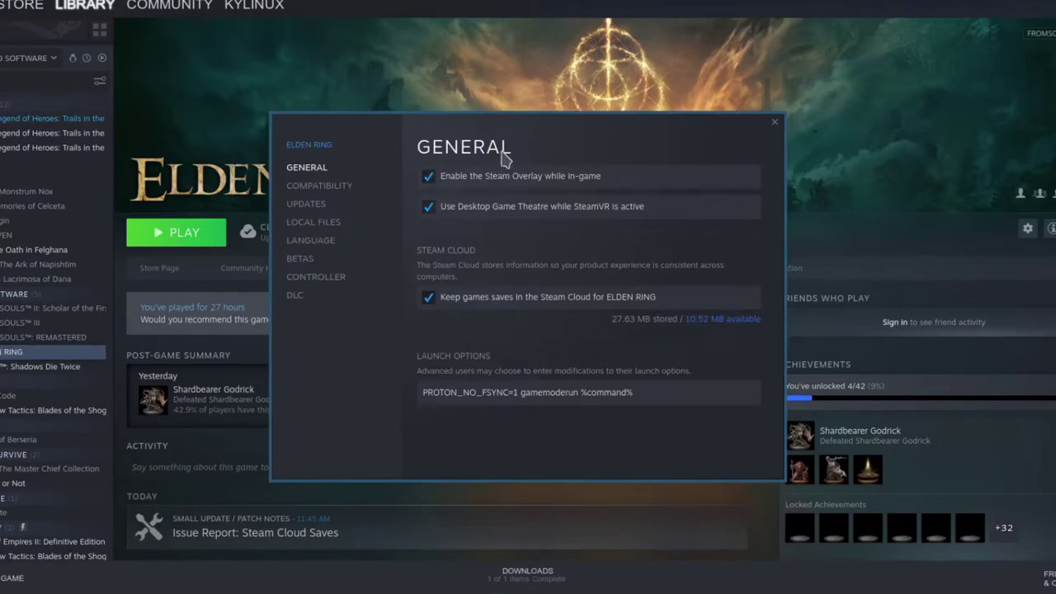
pyautogui.click(325, 188)
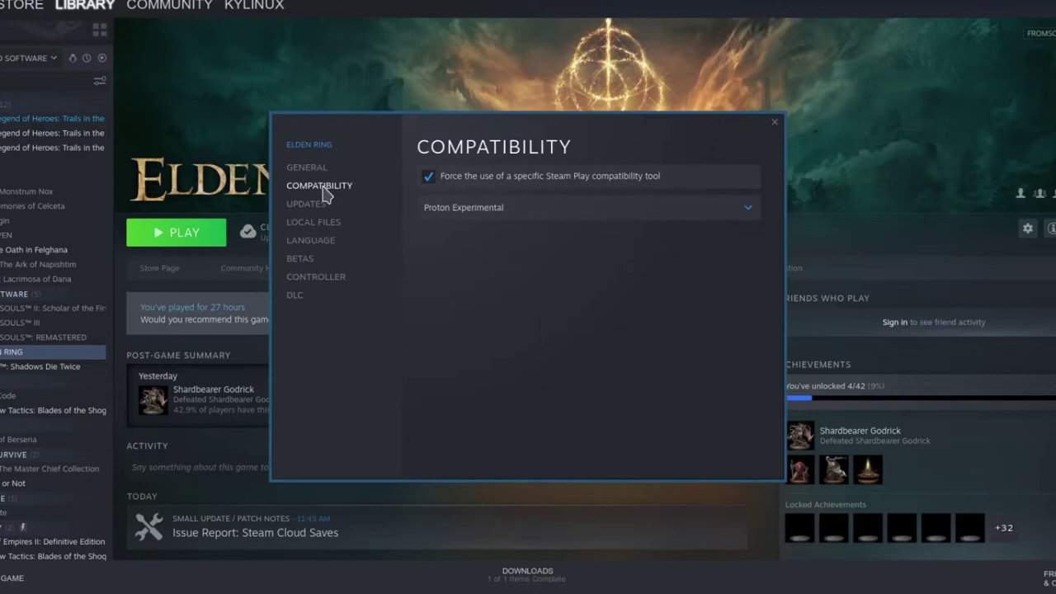
pyautogui.click(429, 176)
pyautogui.click(429, 177)
pyautogui.click(495, 216)
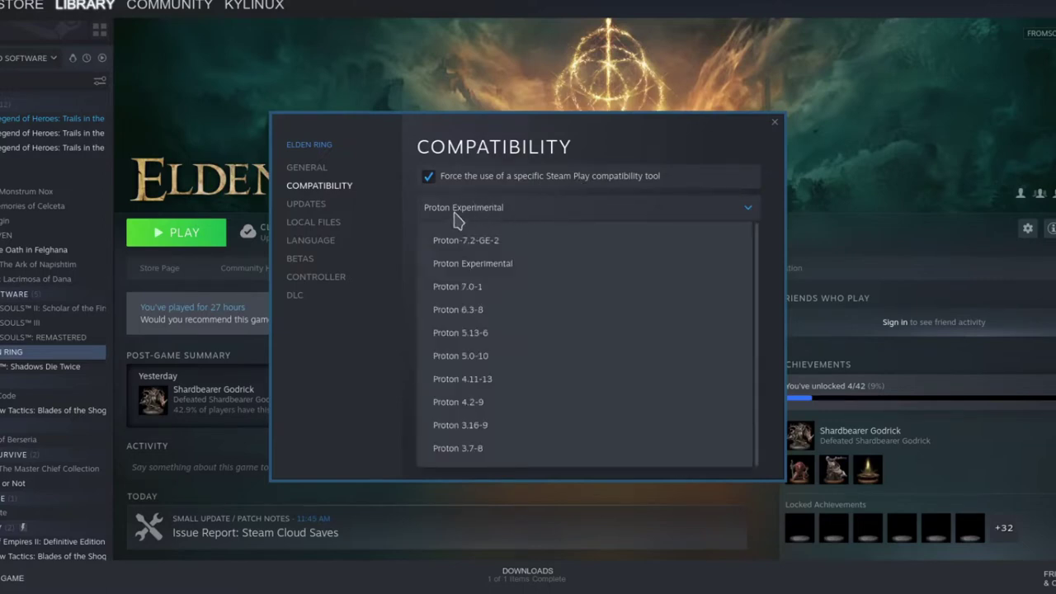
pyautogui.click(414, 207)
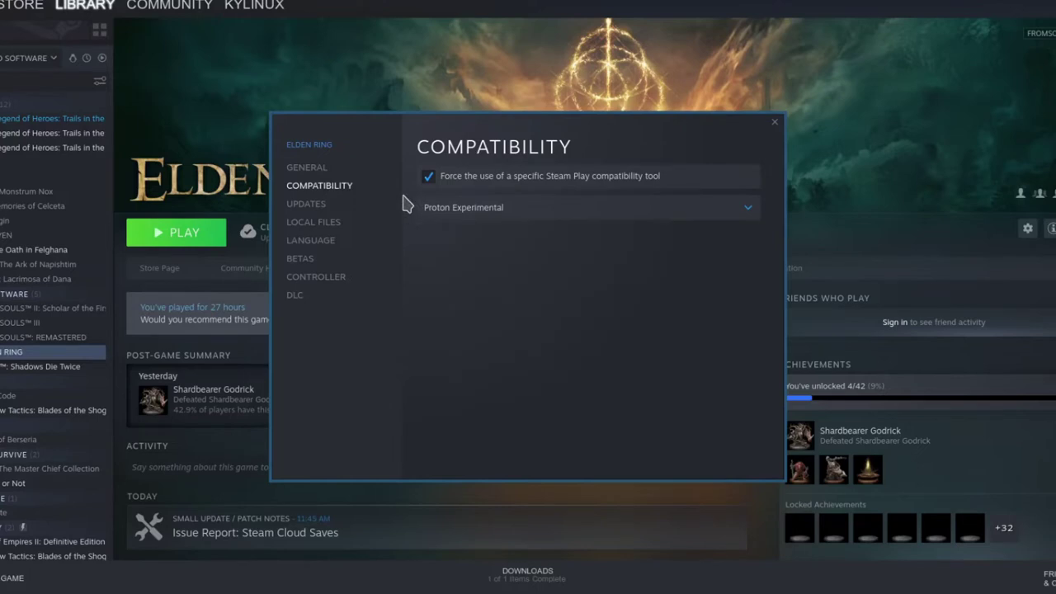
pyautogui.click(774, 123)
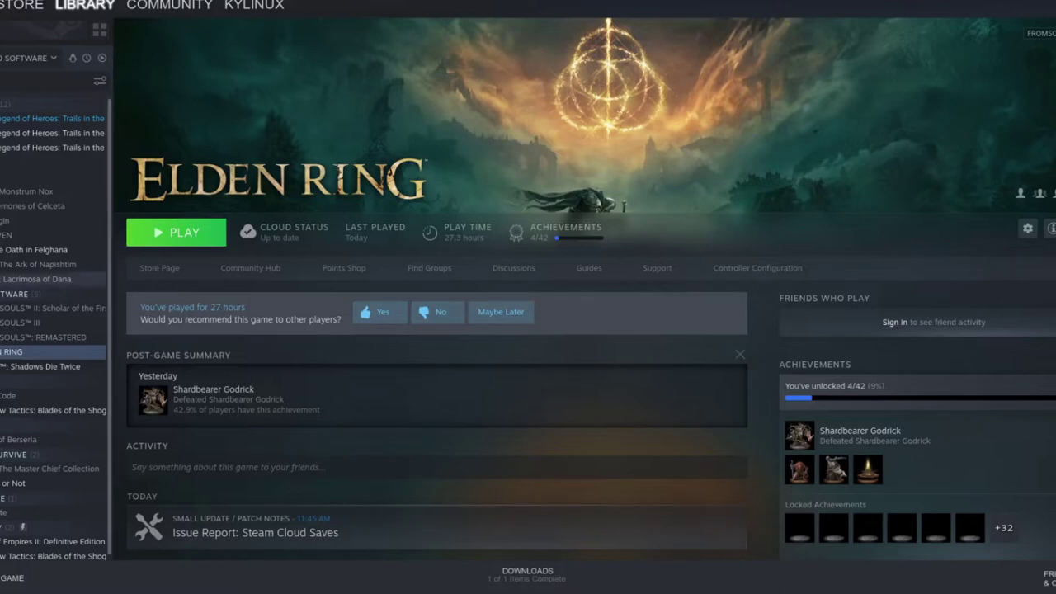
# Check again which Proton version is selected in ELDEN RING's compatibility properties, and close them.
pyautogui.rightClick(18, 356)
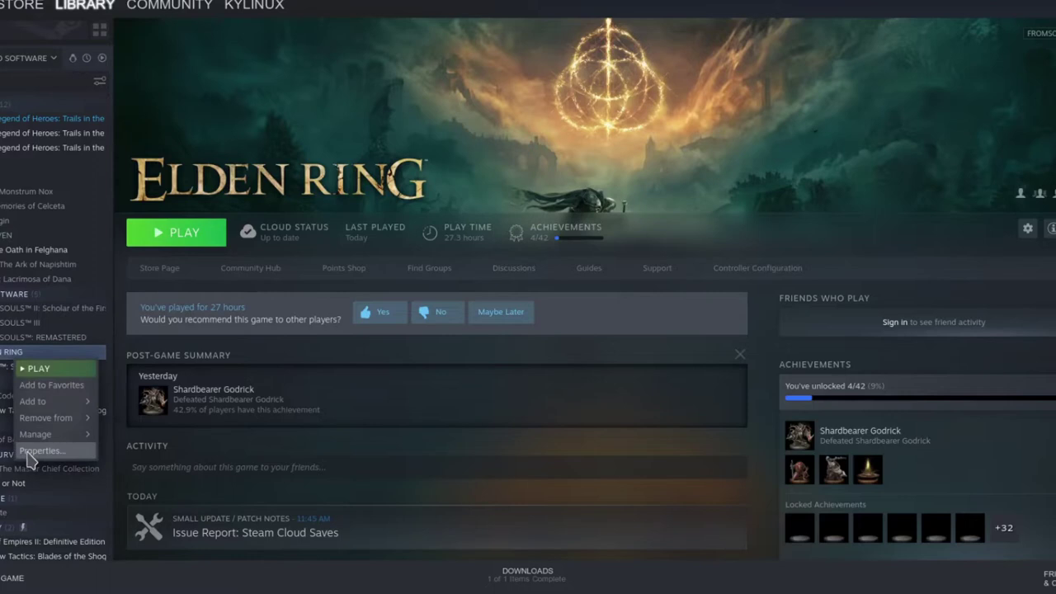
pyautogui.click(28, 453)
pyautogui.click(342, 189)
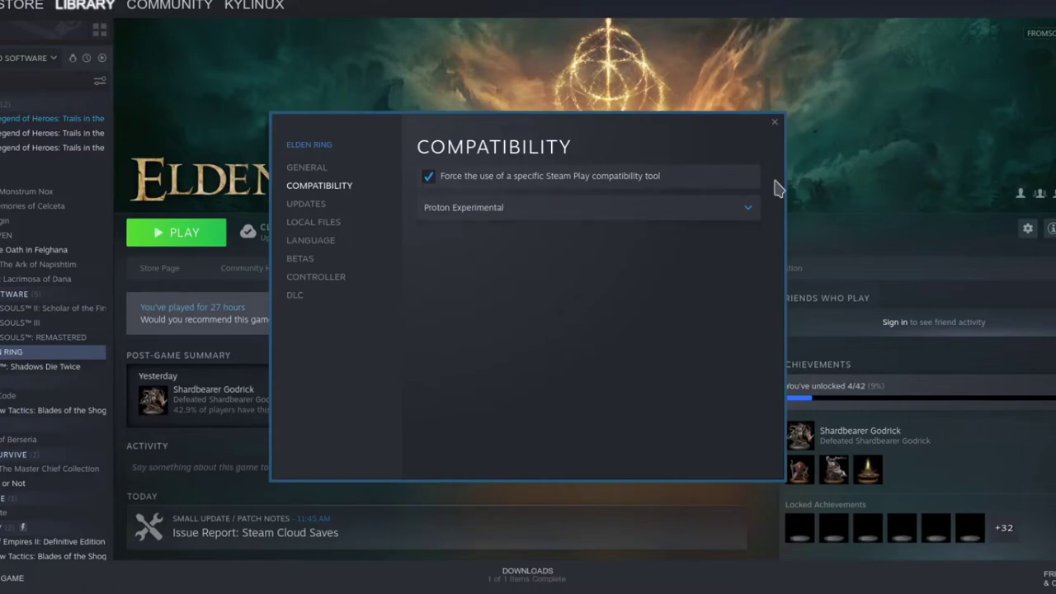
pyautogui.click(775, 122)
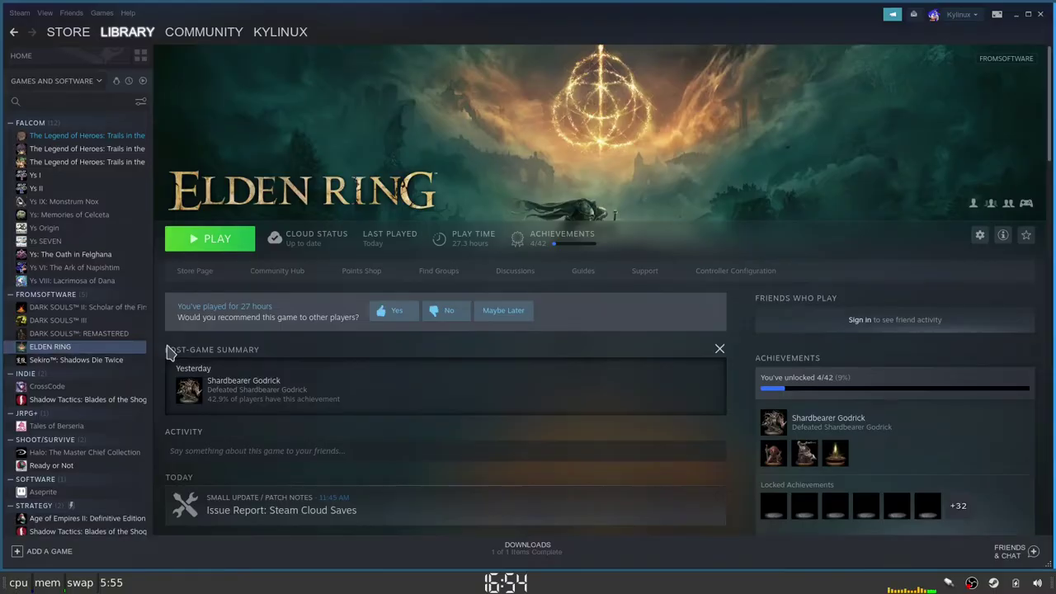
# Switch to the browser and read the ProtonDB report on ELDEN RING's launch options and controller input fix.
pyautogui.hotkey('alt', 'Tab')
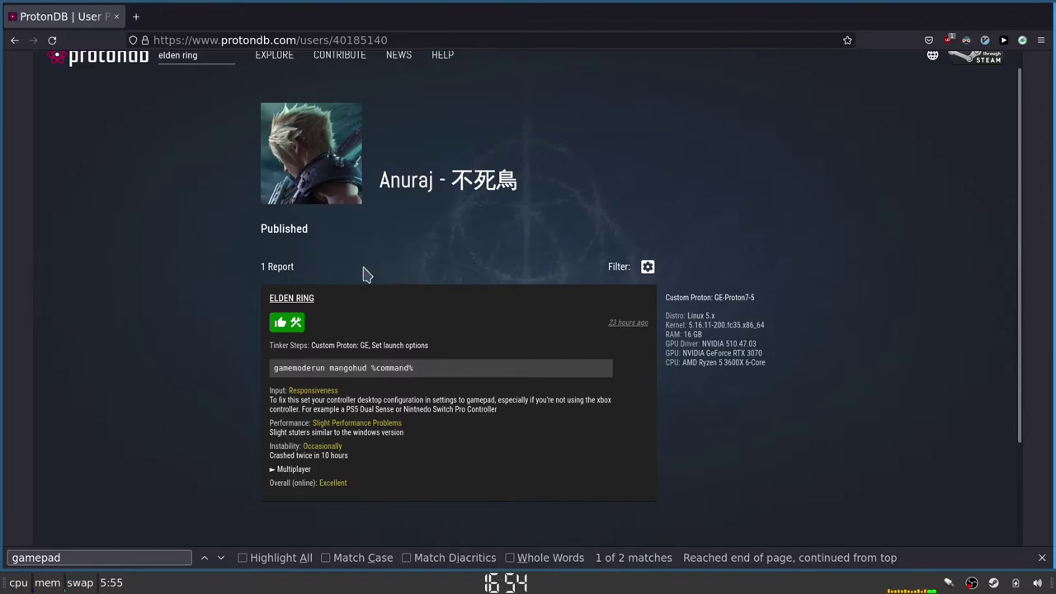
pyautogui.scroll(1, 363, 272)
pyautogui.scroll(-3, 421, 274)
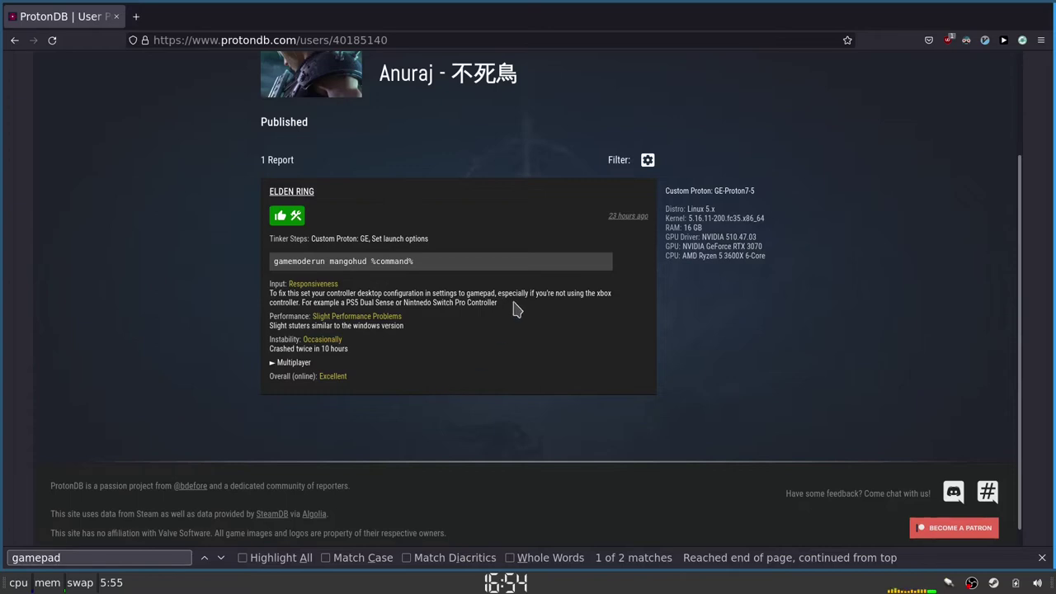
# Return to Steam and review the general controller settings for configuration support and detected controllers.
pyautogui.hotkey('alt', 'Tab')
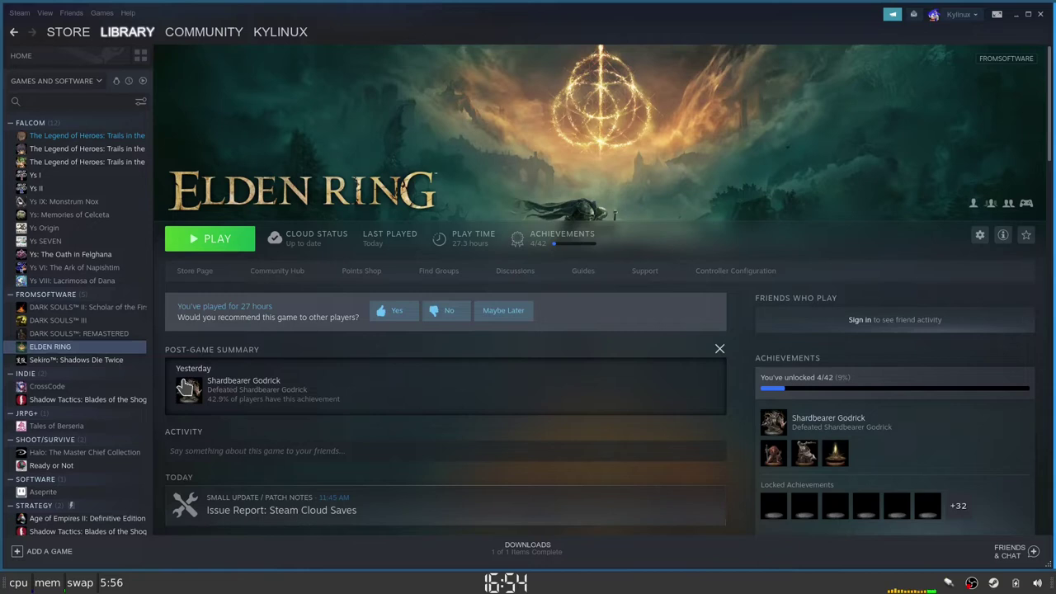
pyautogui.moveTo(186, 387)
pyautogui.click(21, 15)
pyautogui.moveTo(46, 17)
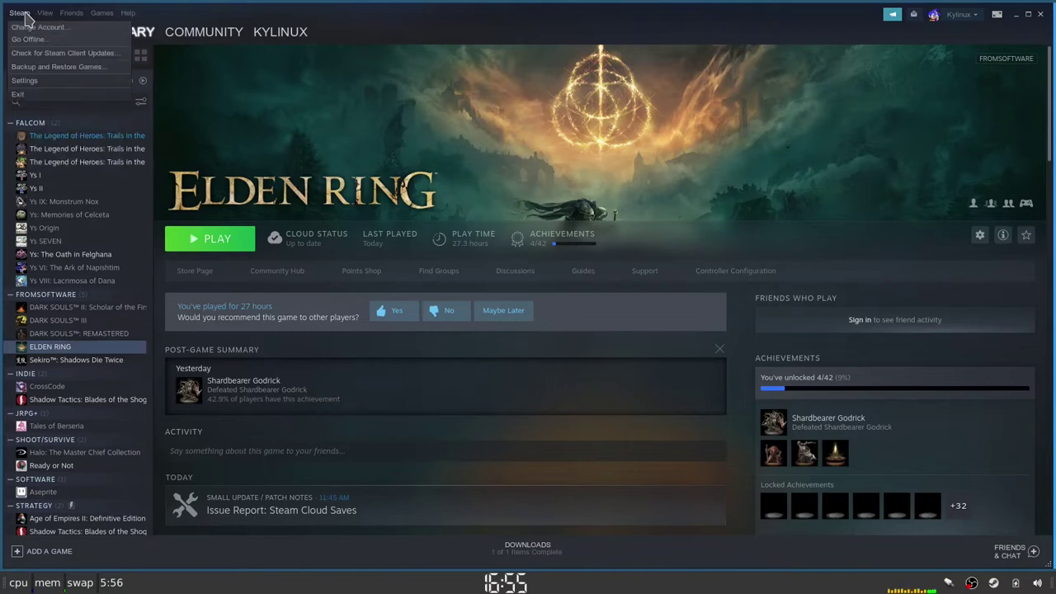
pyautogui.click(40, 81)
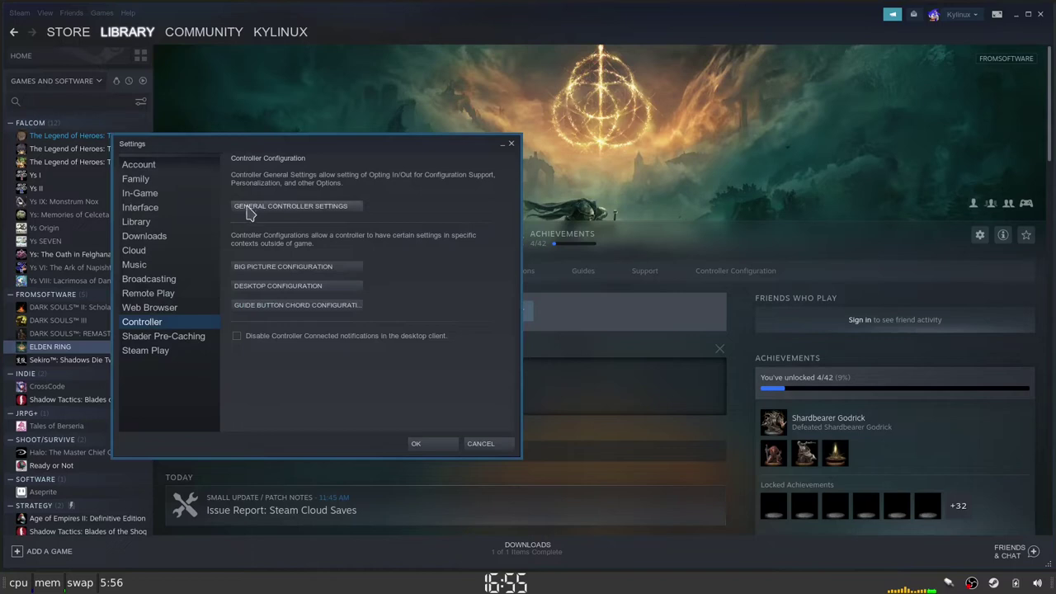
pyautogui.click(289, 213)
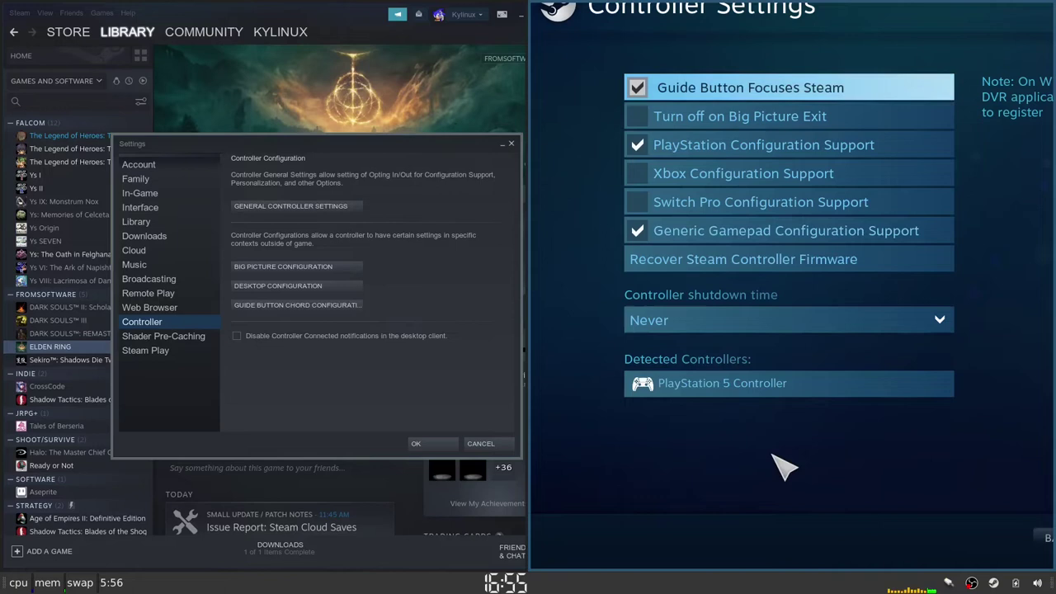
pyautogui.click(651, 383)
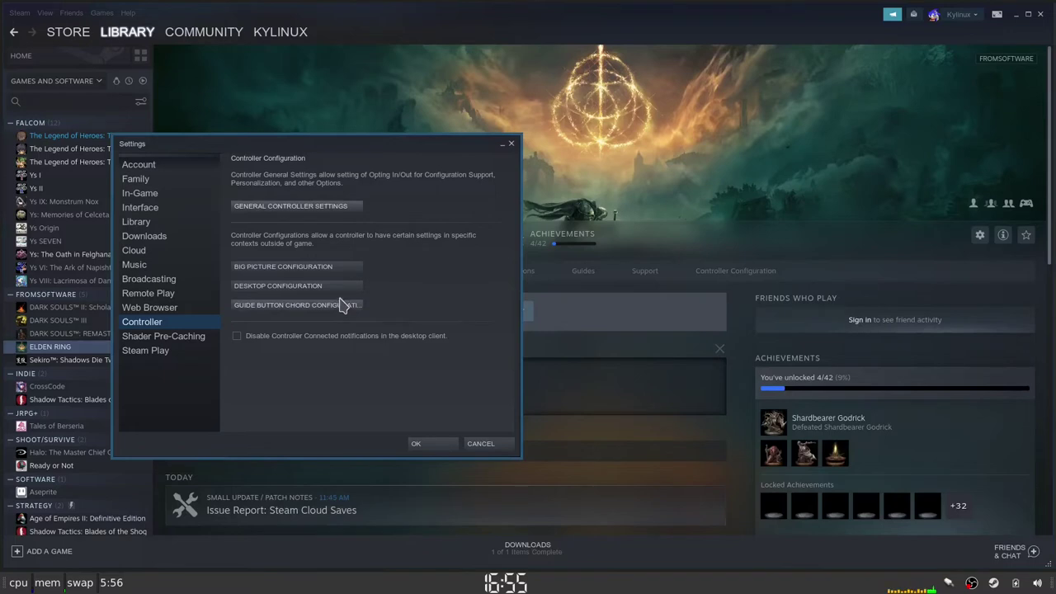
# Preview the Gamepad template for the desktop controller configuration, leave the template without applying it, and accept the Steam settings.
pyautogui.click(288, 296)
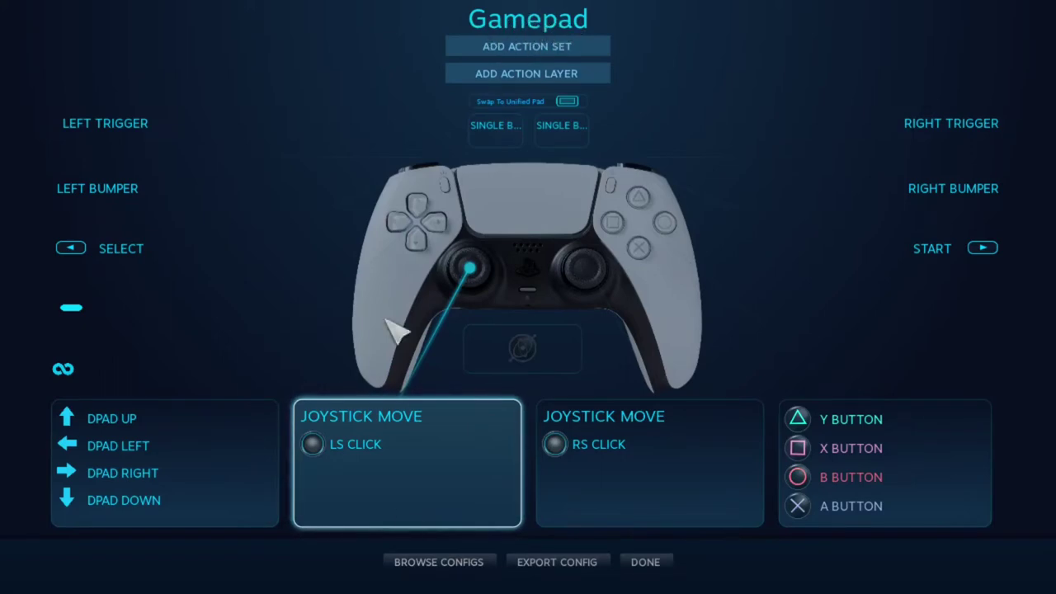
pyautogui.click(483, 562)
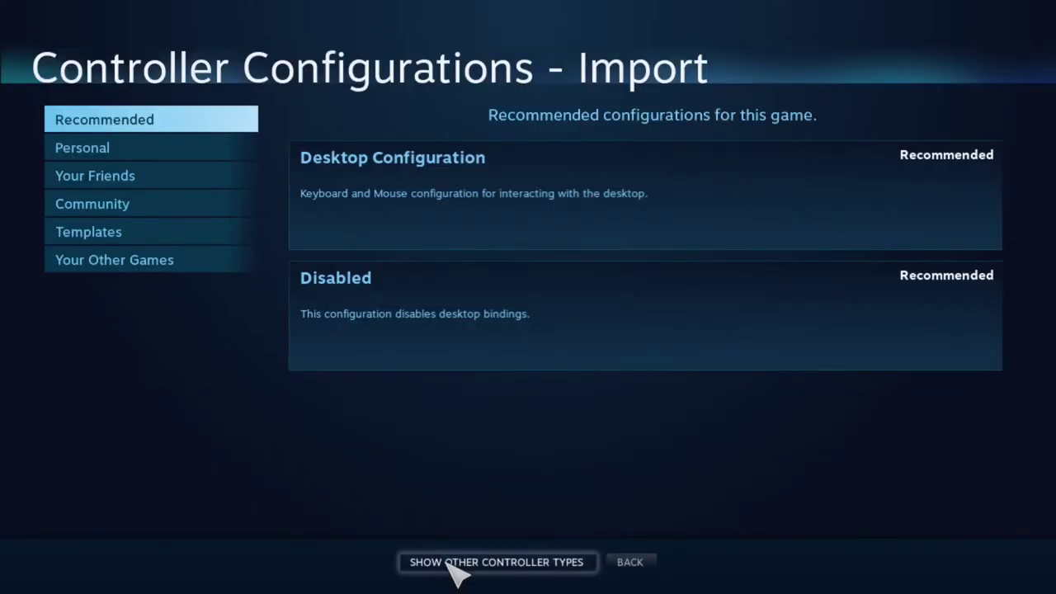
pyautogui.click(123, 234)
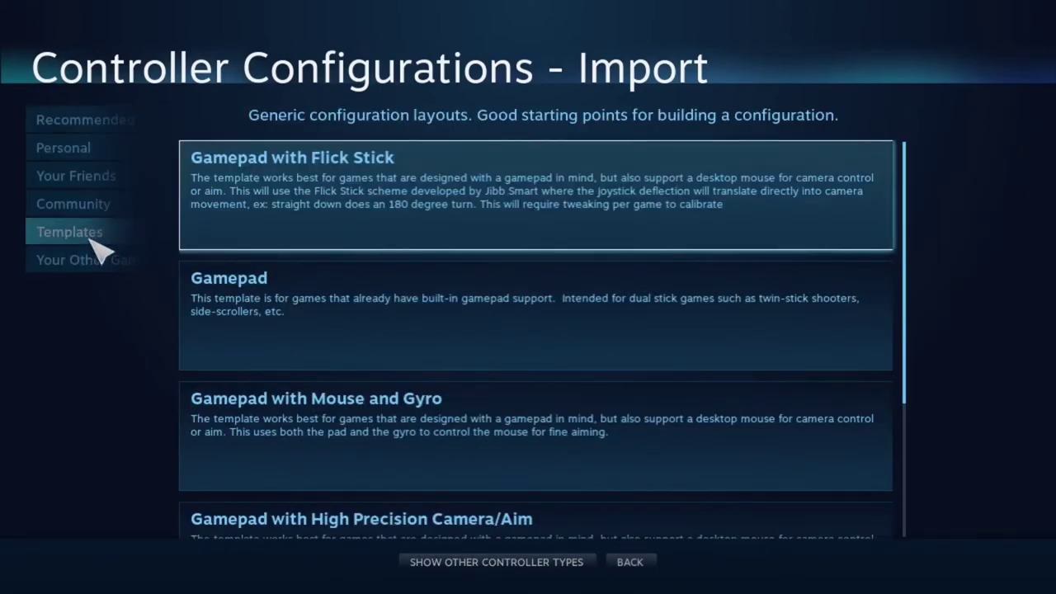
pyautogui.press('Down')
pyautogui.press('Down')
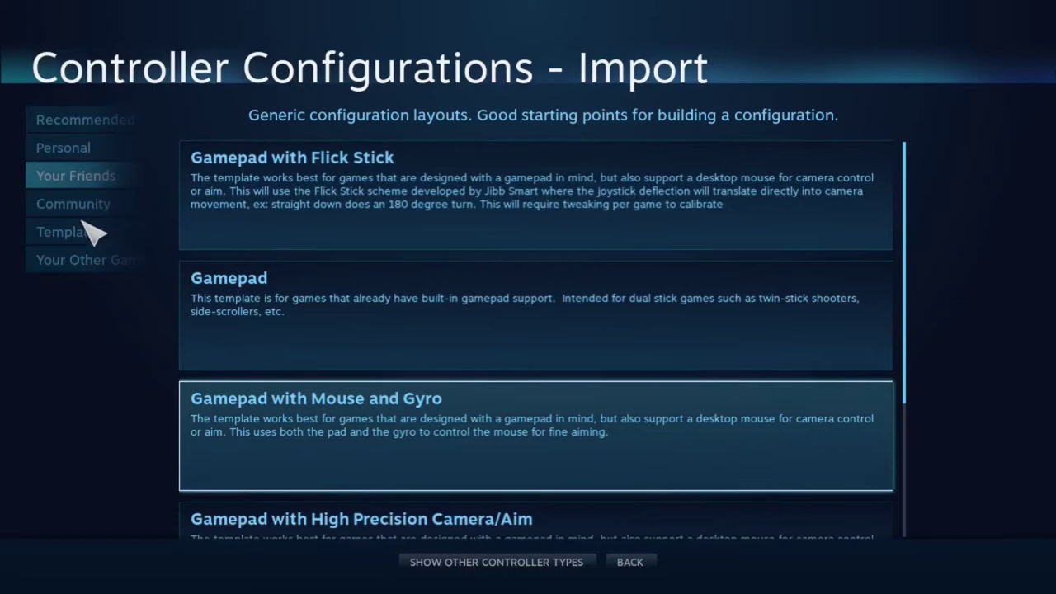
pyautogui.click(80, 232)
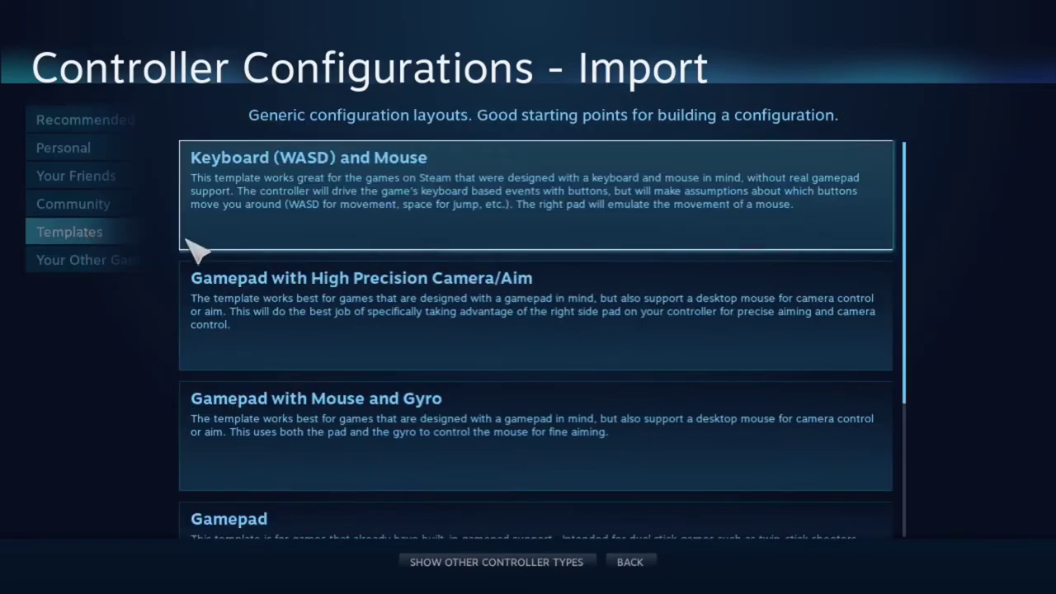
pyautogui.scroll(-2, 473, 360)
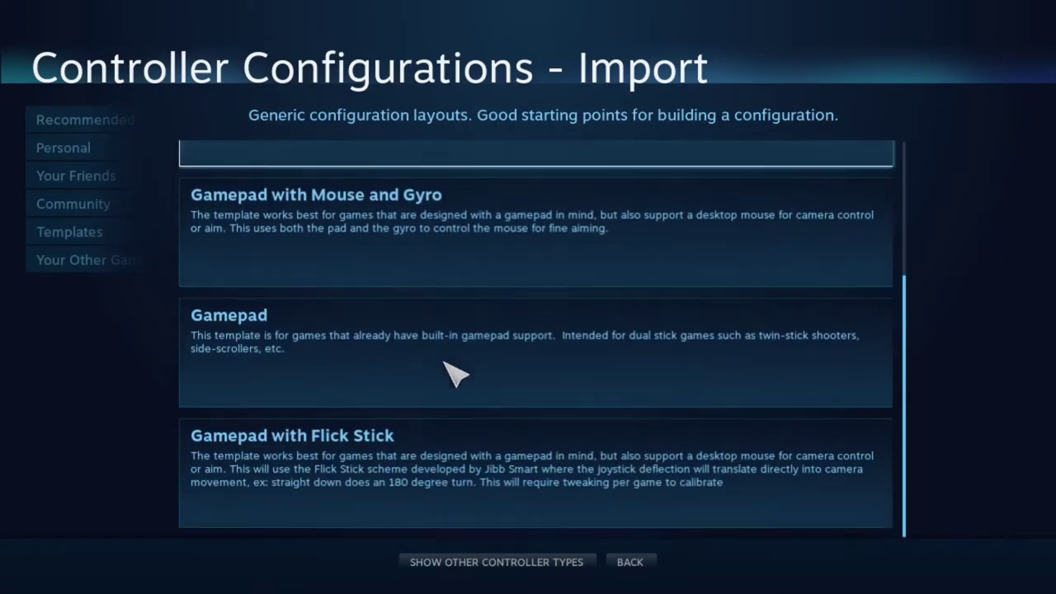
pyautogui.click(356, 369)
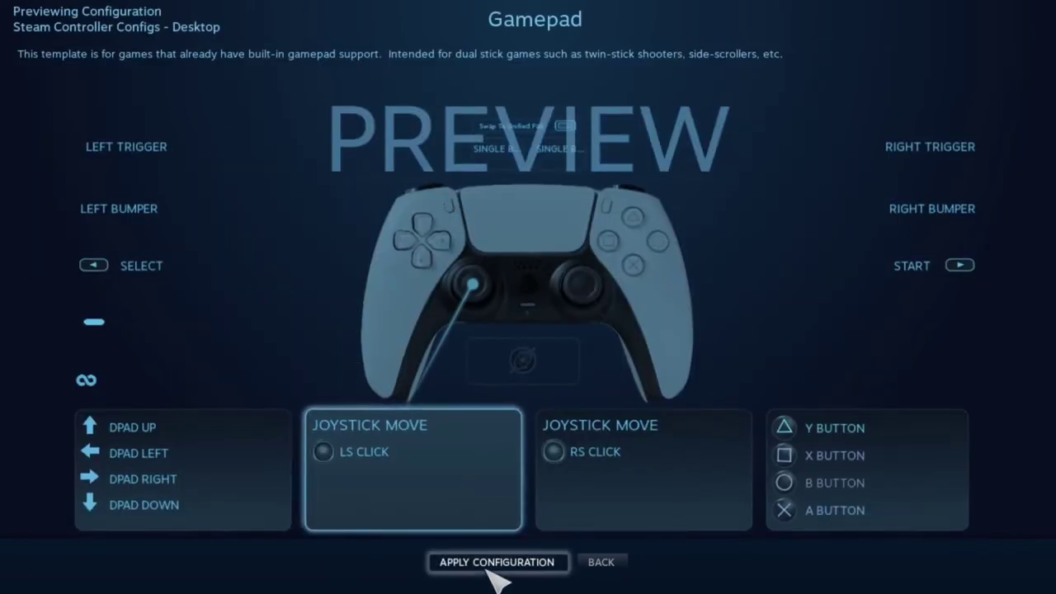
pyautogui.click(614, 565)
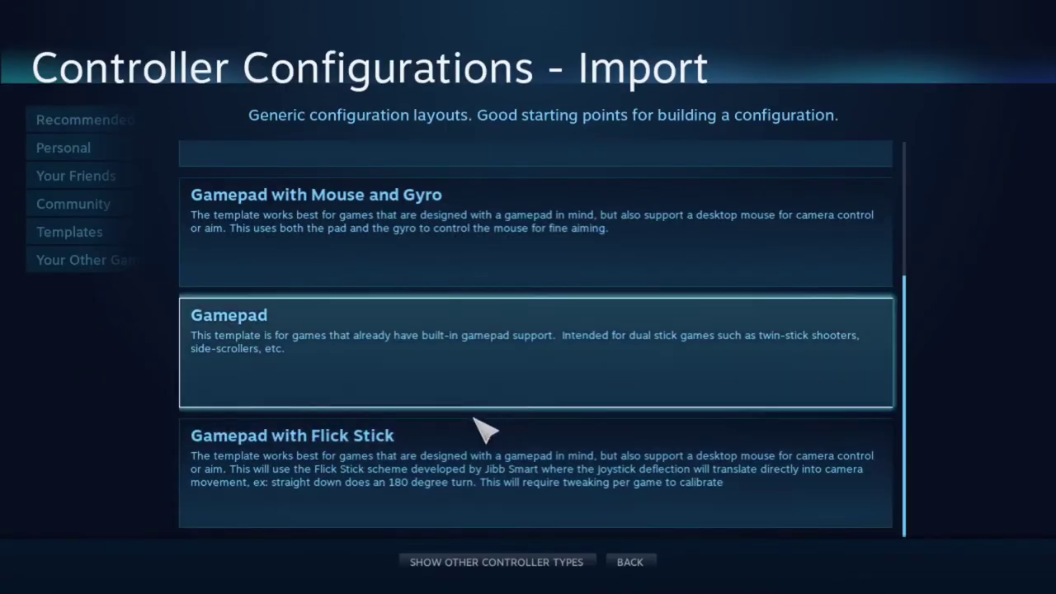
pyautogui.click(632, 561)
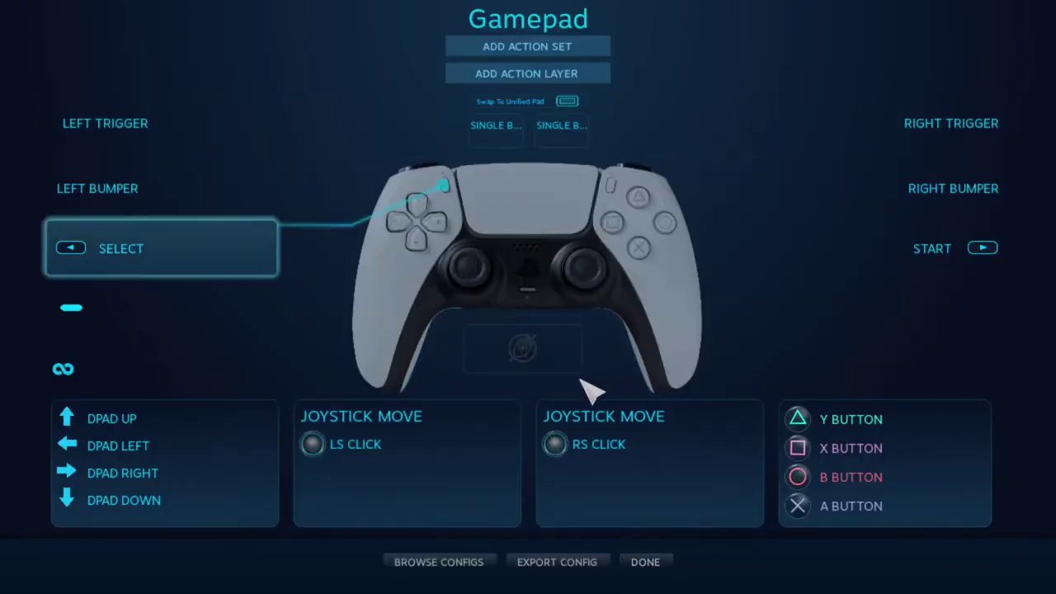
pyautogui.click(660, 563)
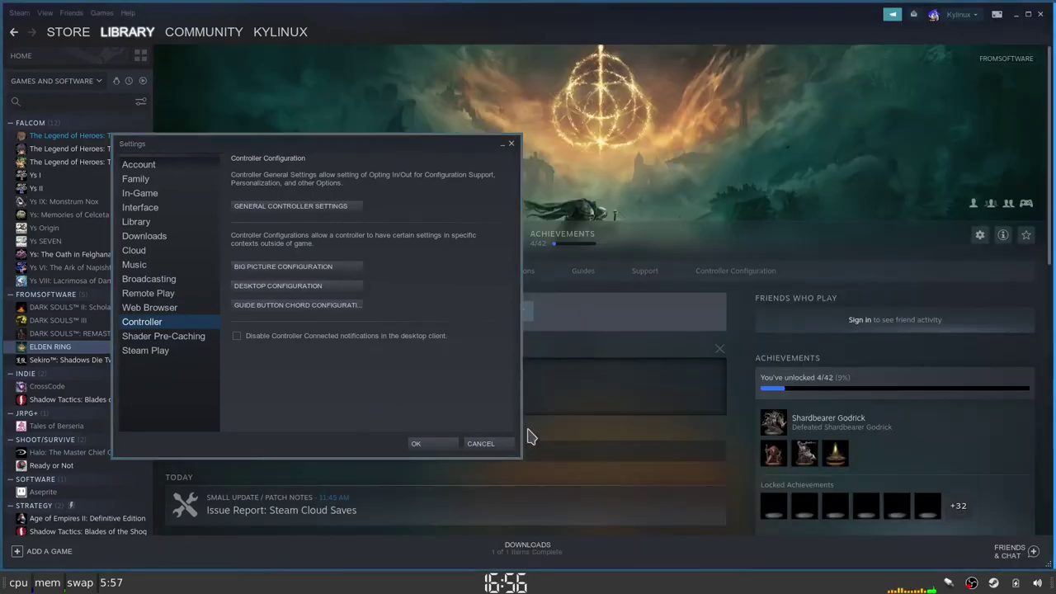
pyautogui.click(420, 447)
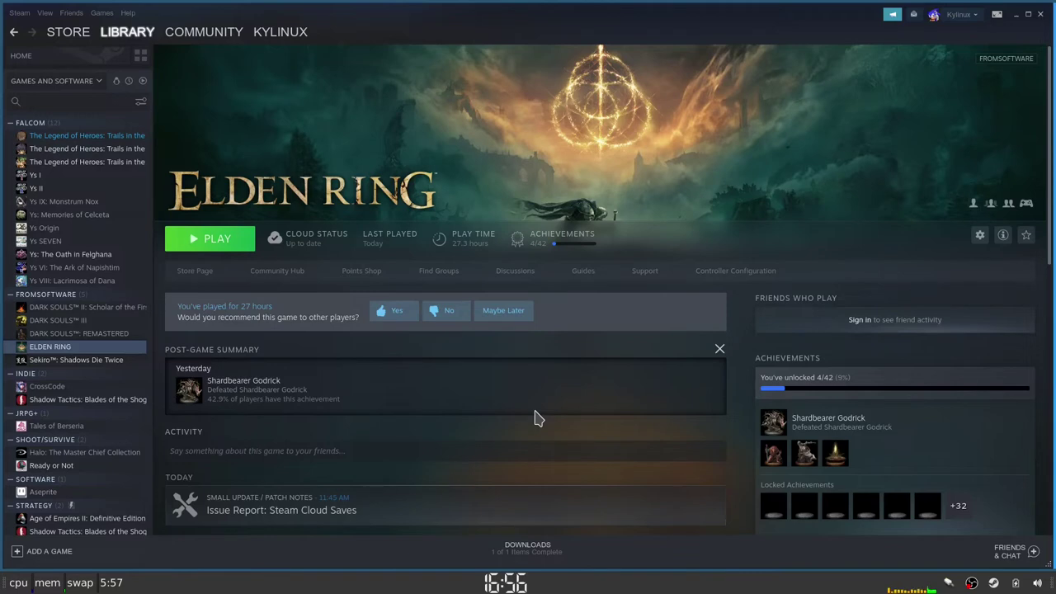
# Review the Steam Input status and override options in ELDEN RING's controller properties, leaving the override on default settings.
pyautogui.rightClick(63, 351)
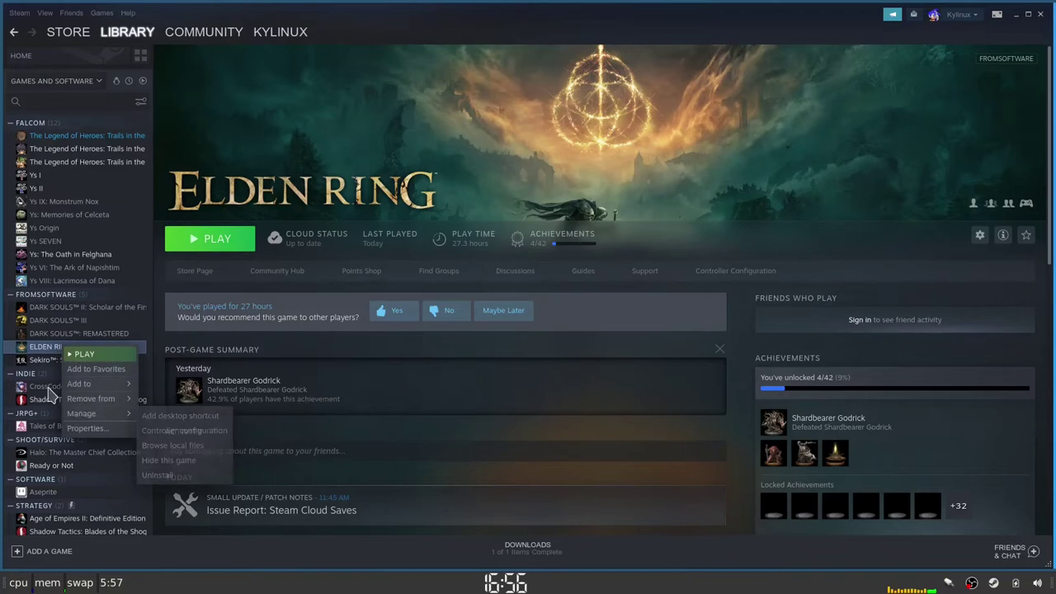
pyautogui.click(86, 432)
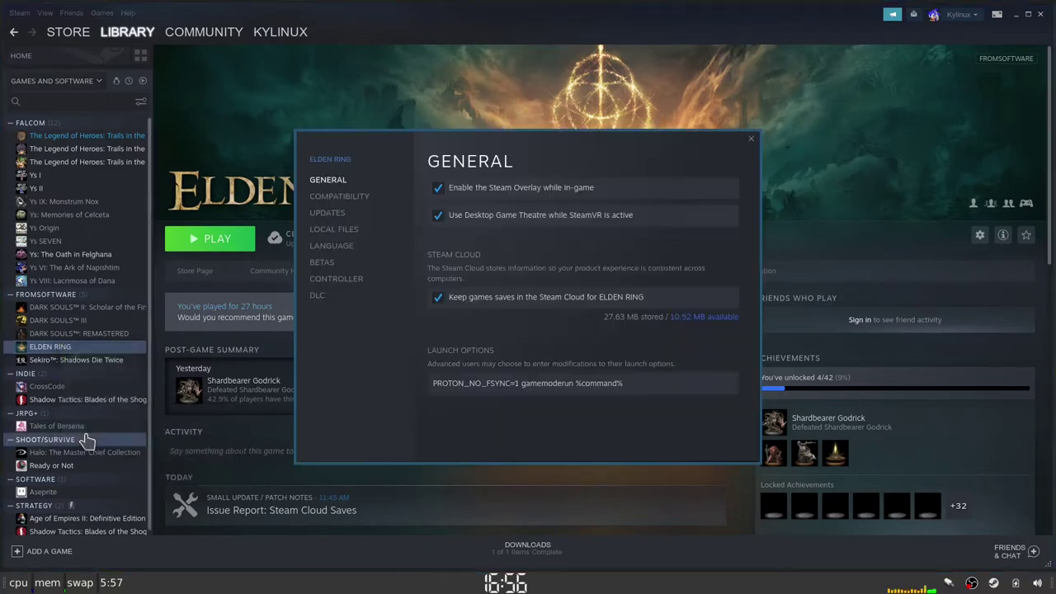
pyautogui.click(340, 283)
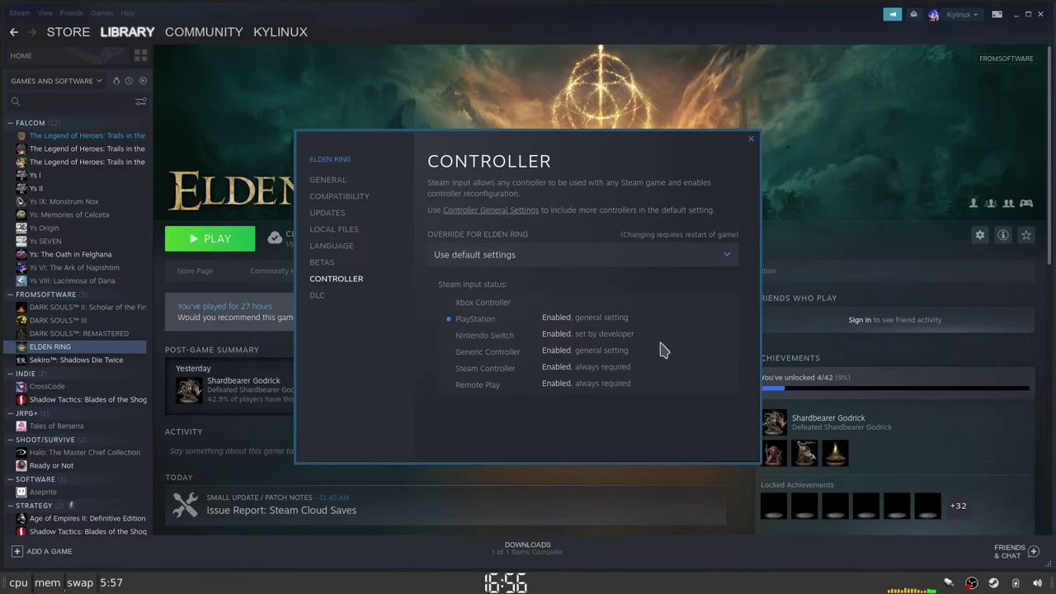
pyautogui.click(495, 257)
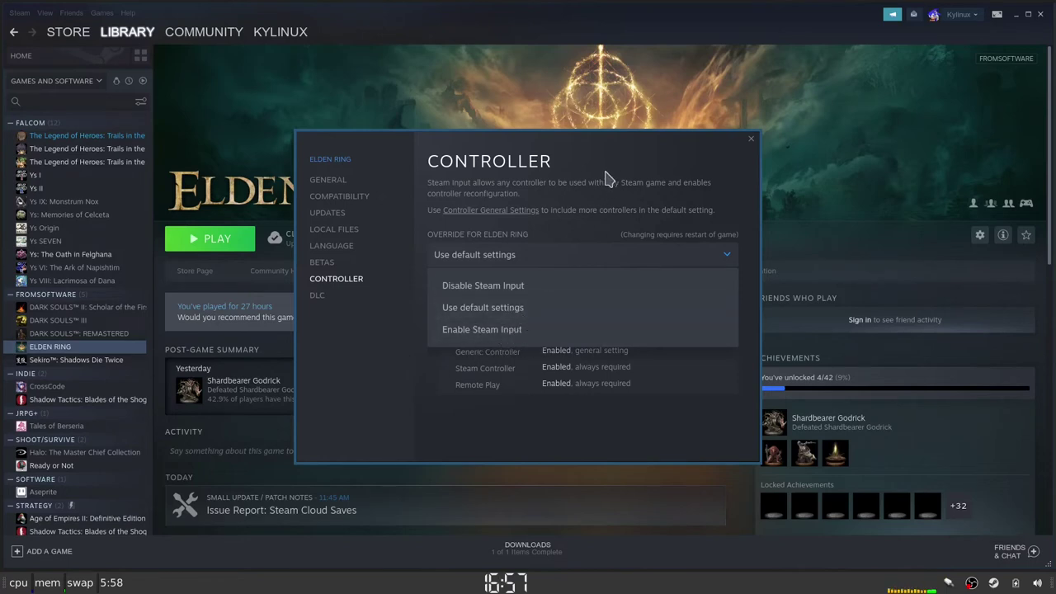
pyautogui.click(609, 198)
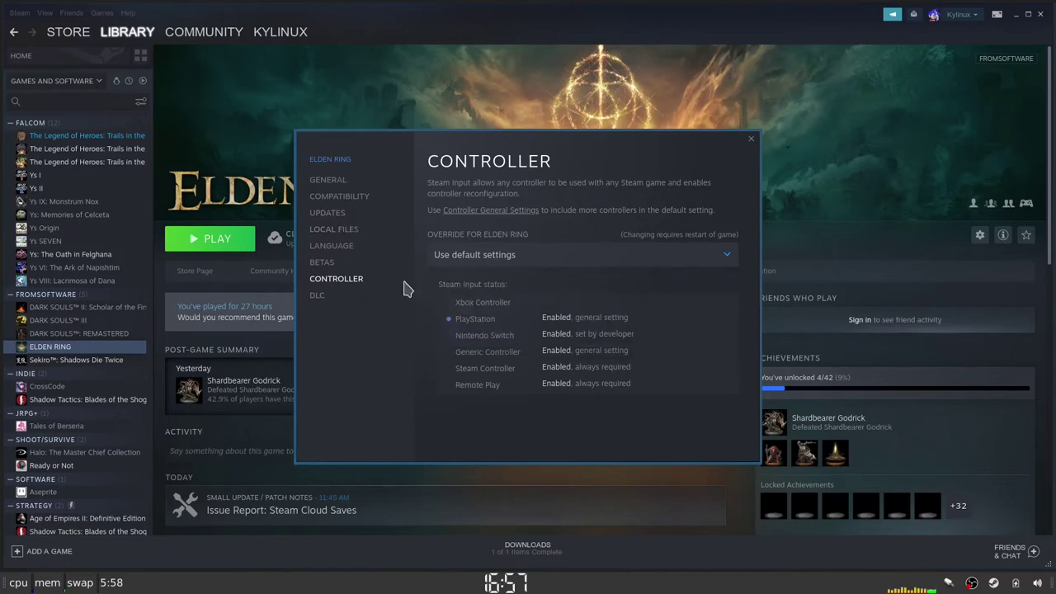
# Review ELDEN RING's launch options in its general properties and close the properties.
pyautogui.click(339, 181)
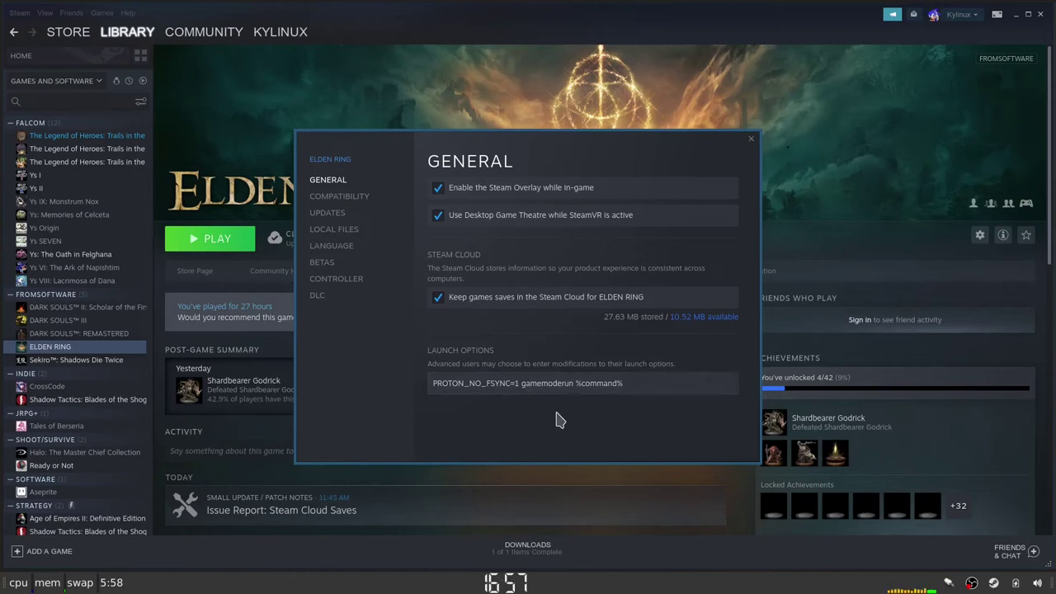
pyautogui.click(558, 385)
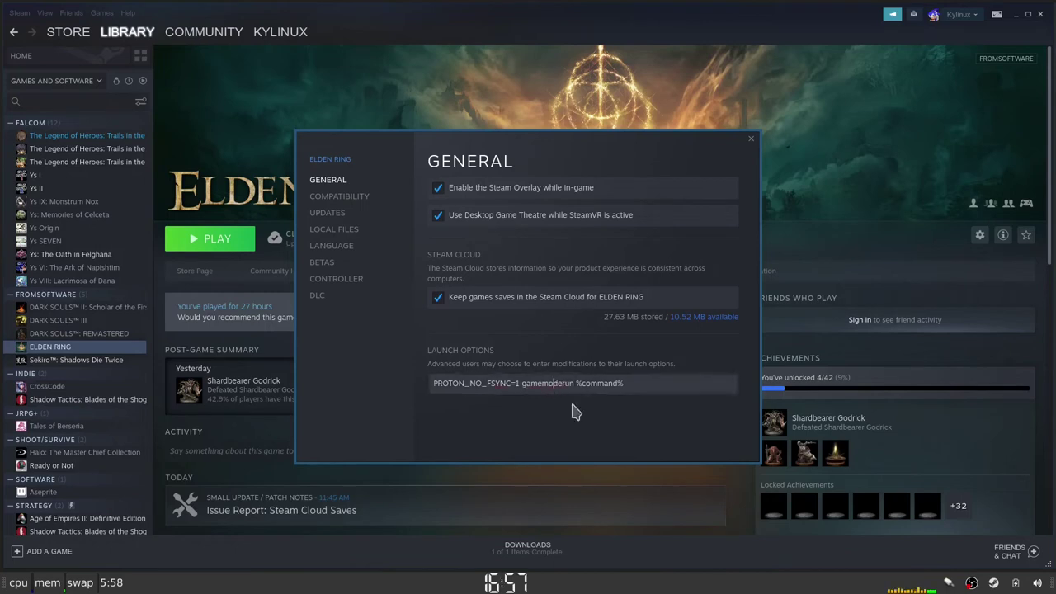
pyautogui.click(752, 140)
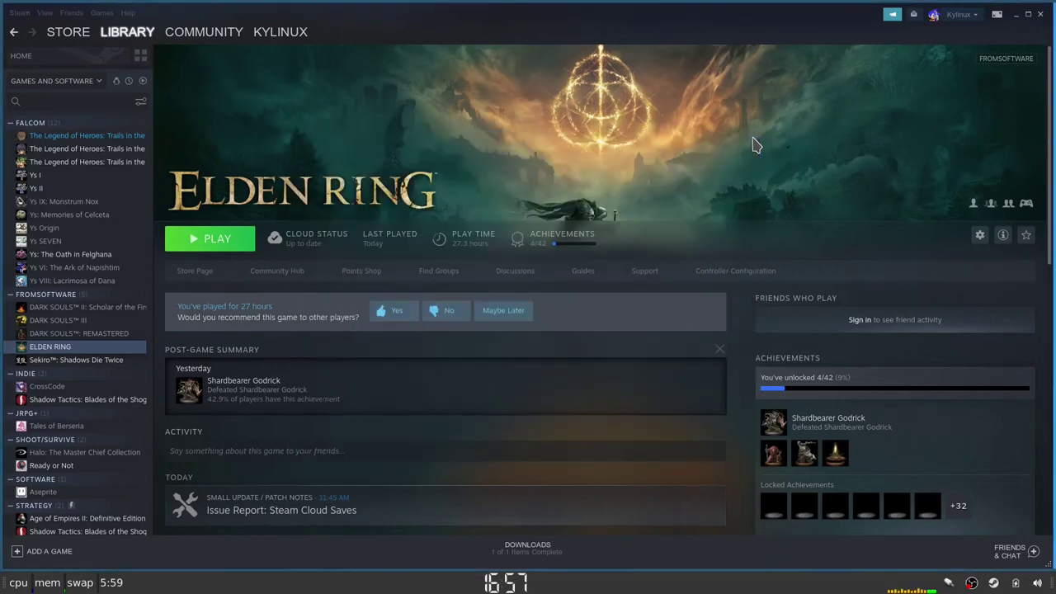
# Launch ELDEN RING with the Play ELDEN RING option and continue past its title screen.
pyautogui.click(208, 239)
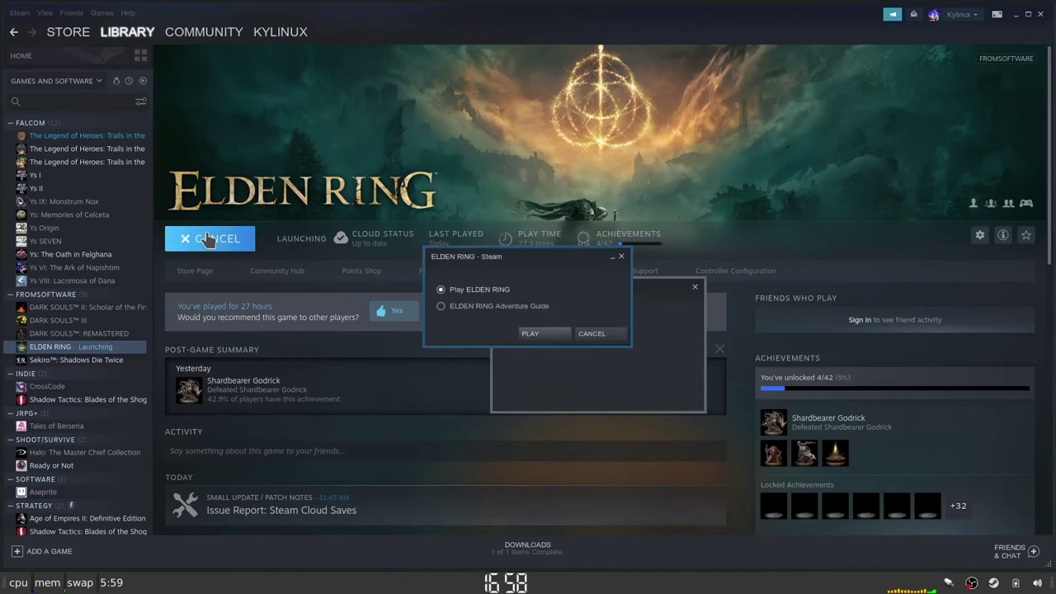
pyautogui.click(551, 336)
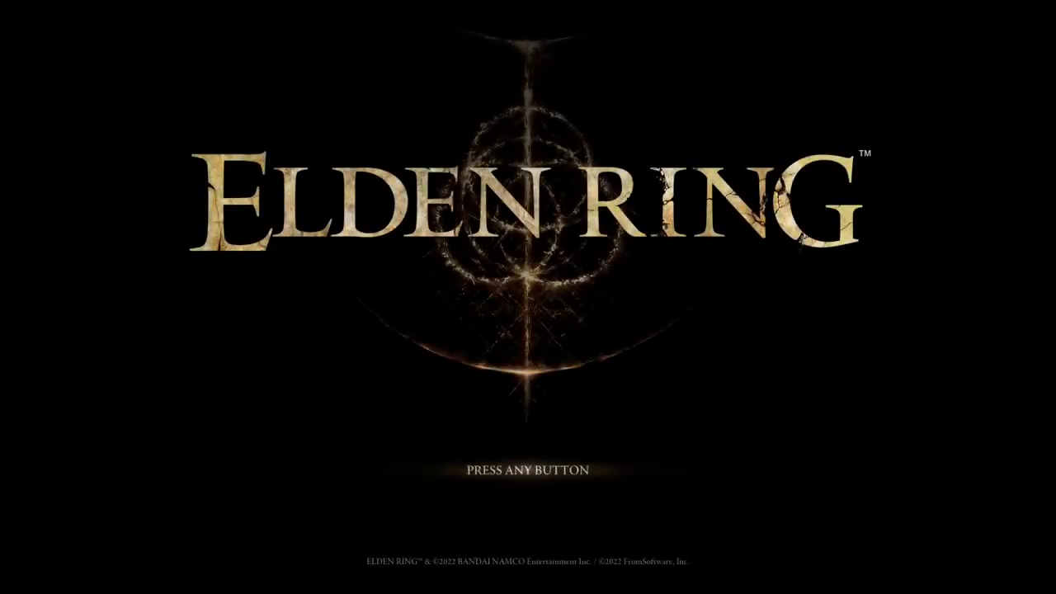
pyautogui.press('Return')
# Log in to ELDEN RING's online mode from the title menu.
pyautogui.press('Down')
pyautogui.press('Down')
pyautogui.press('Down')
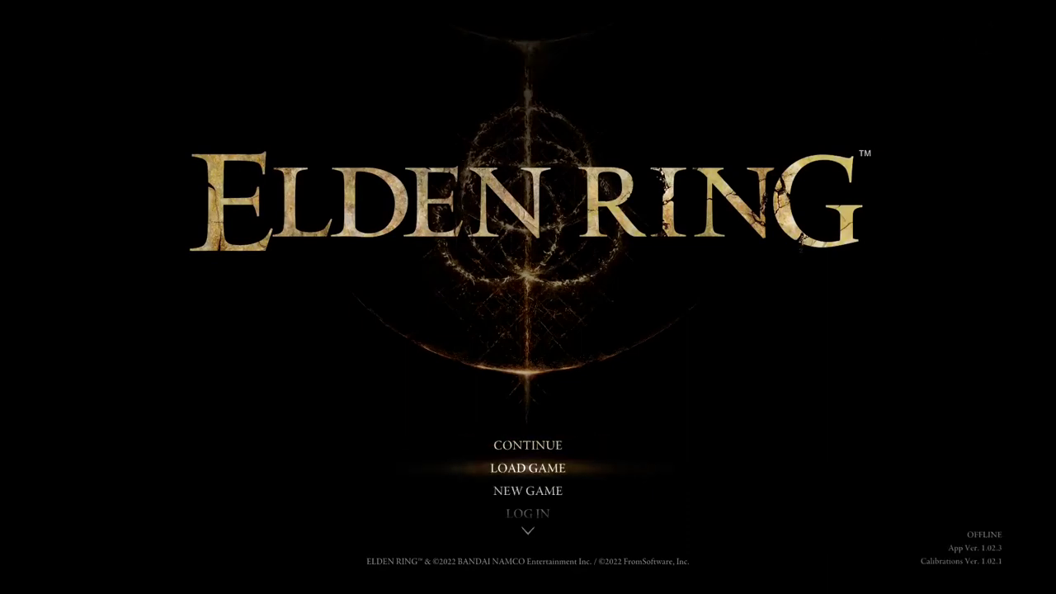
pyautogui.press('Return')
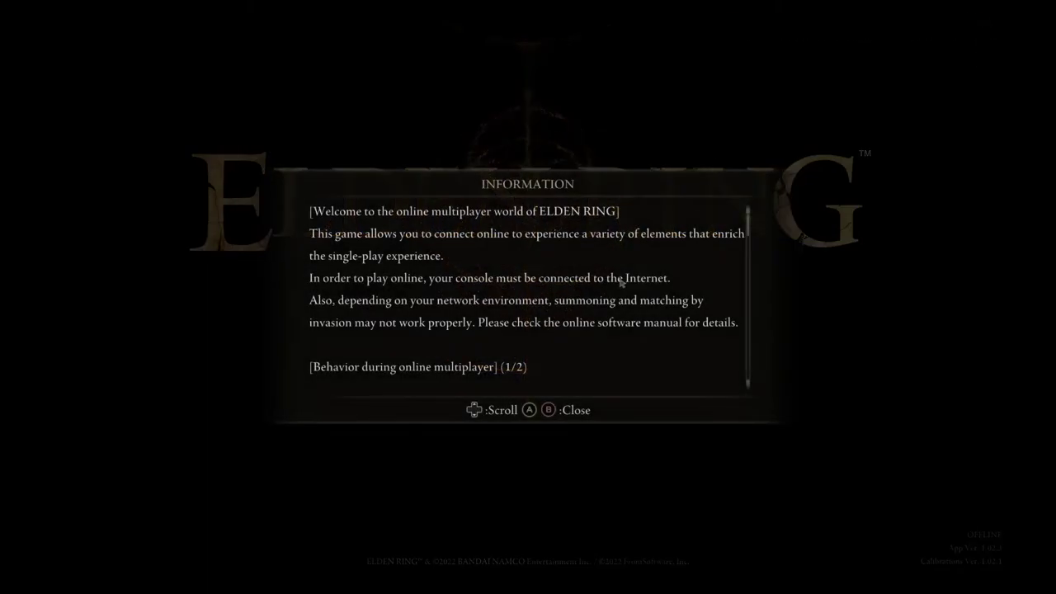
# Read through the online multiplayer information notice to the Support Inquiries section and close it.
pyautogui.scroll(-15, 621, 281)
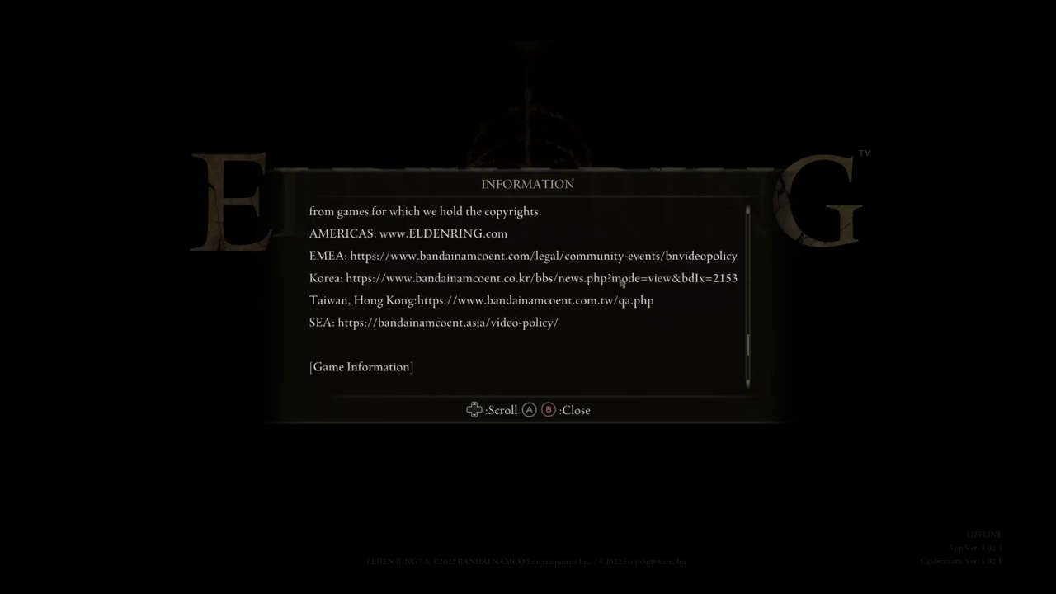
pyautogui.scroll(-4, 622, 281)
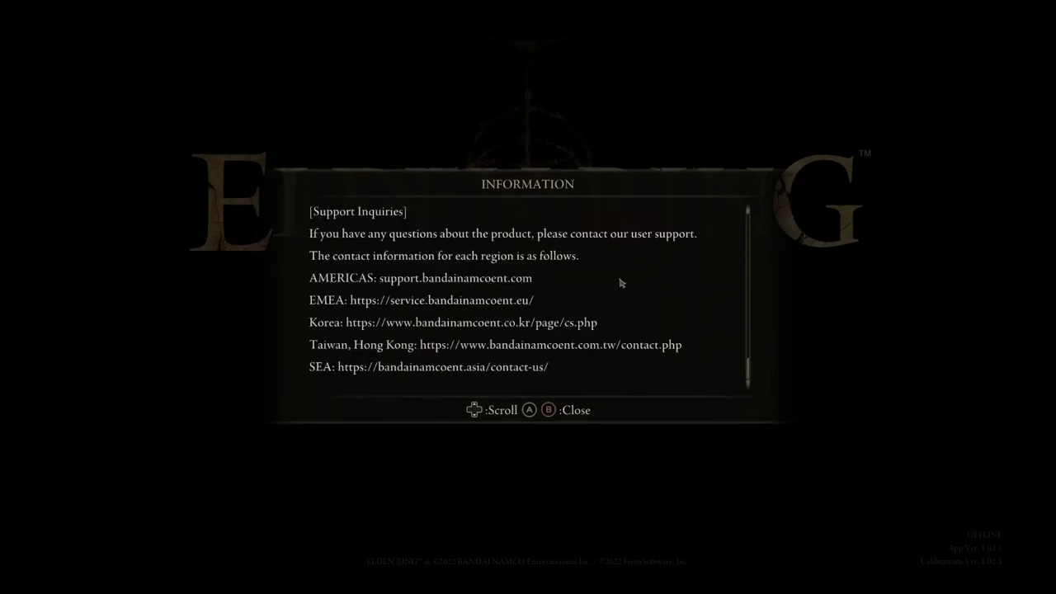
pyautogui.press('Escape')
# Look through the title menu entries down to Quit Game.
pyautogui.press('Down')
pyautogui.press('Down')
pyautogui.press('Down')
pyautogui.press('Down')
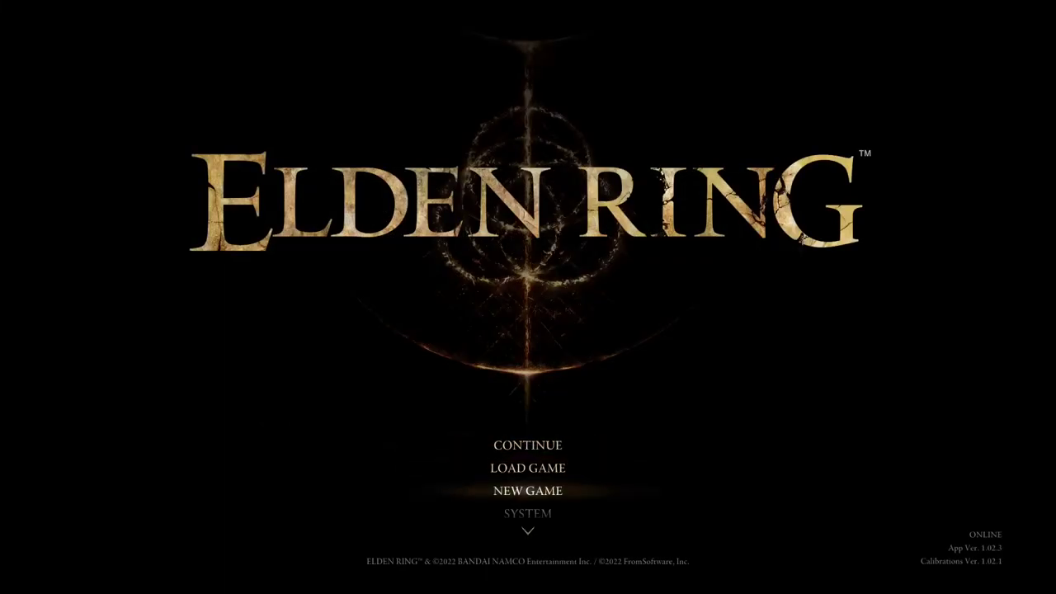
pyautogui.press('Down')
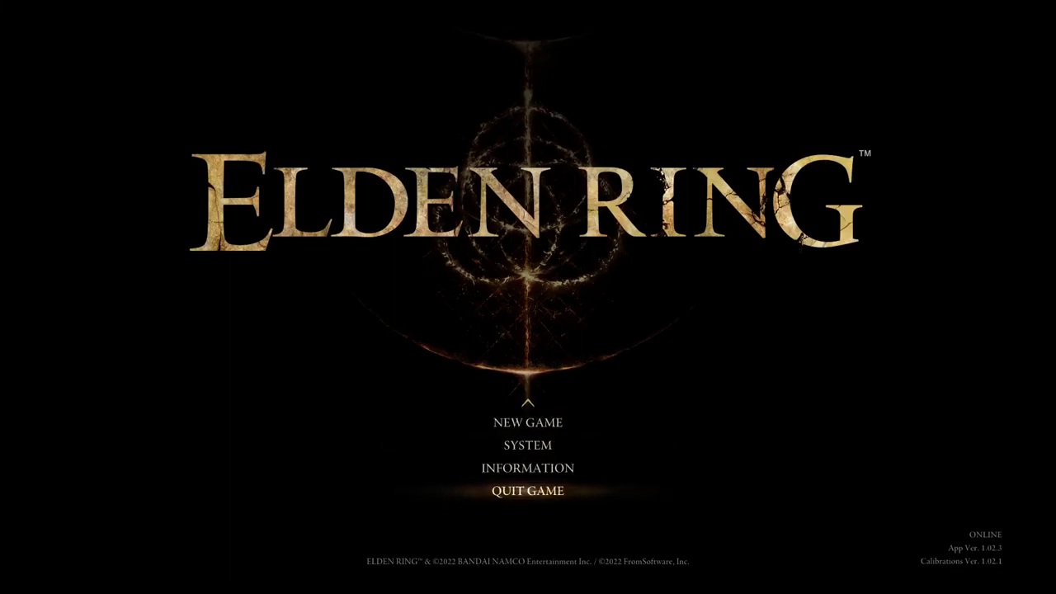
# Switch back to Steam, stop the running ELDEN RING session, confirm the exit, and return to the game's library page.
pyautogui.hotkey('alt', 'Tab')
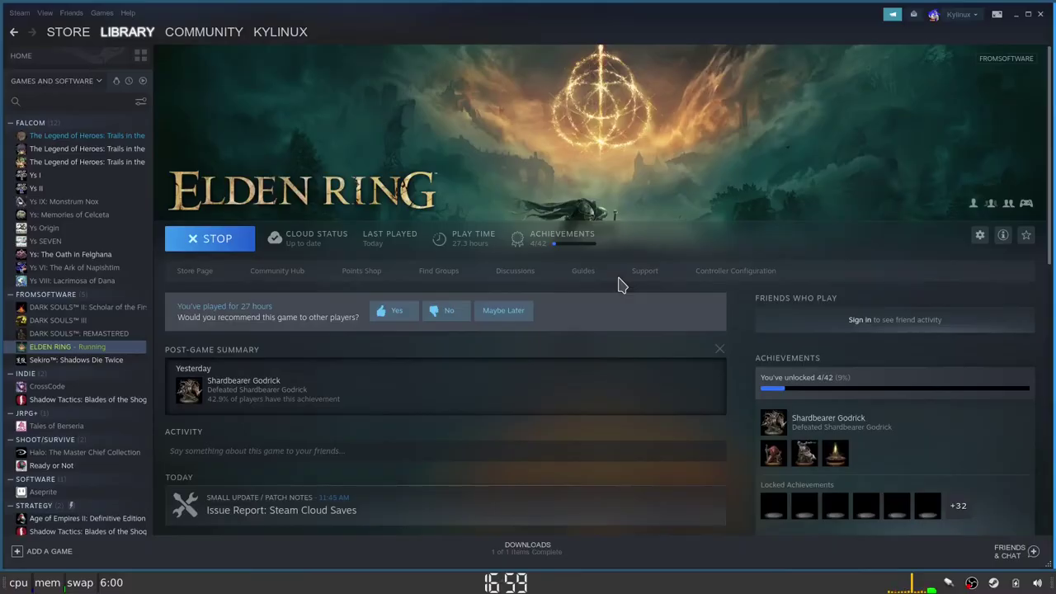
pyautogui.click(216, 245)
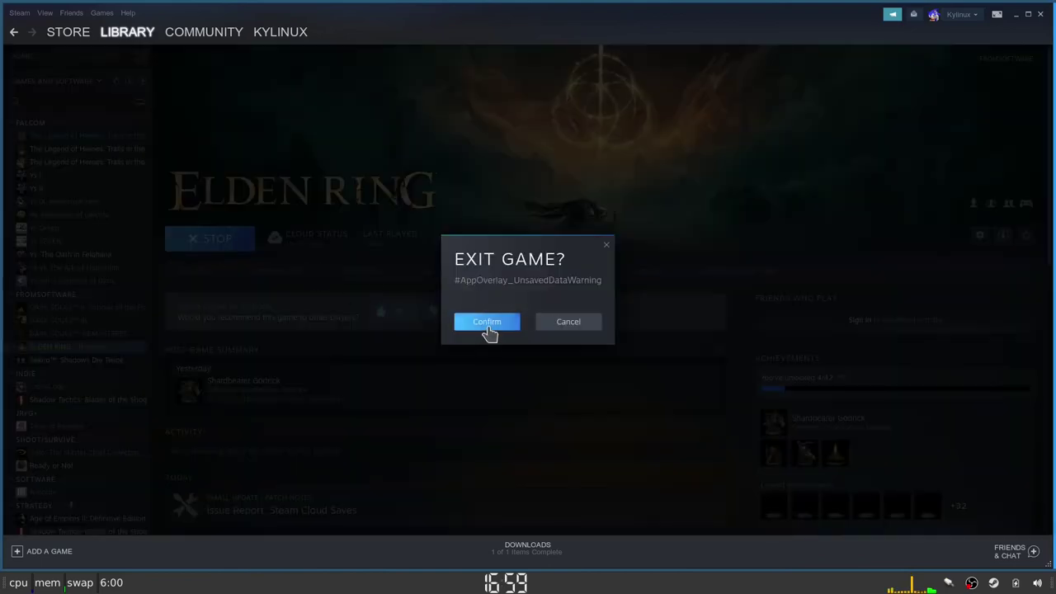
pyautogui.click(487, 323)
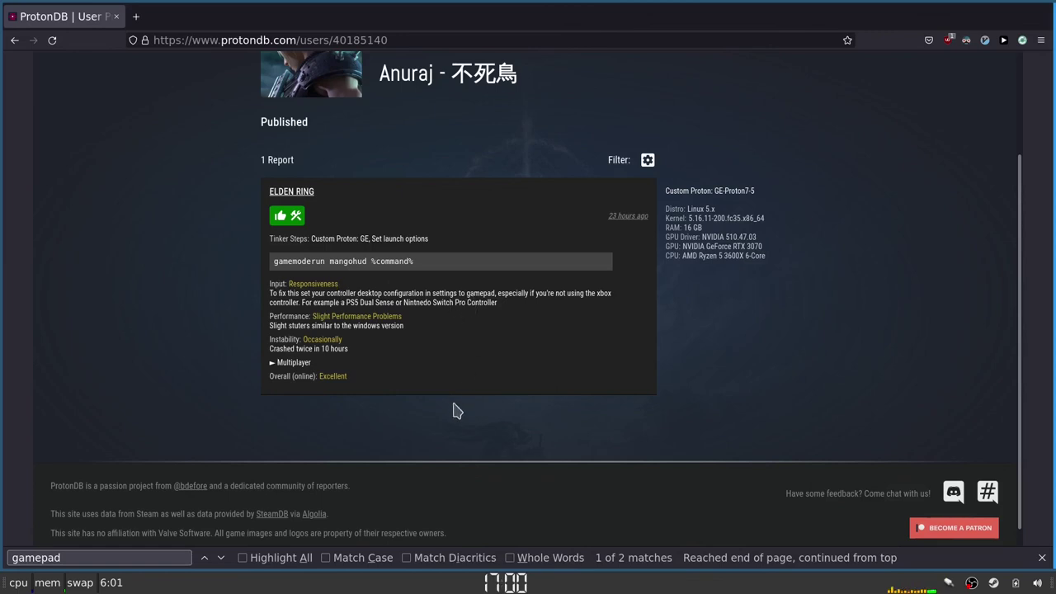
pyautogui.hotkey('alt', 'Tab')
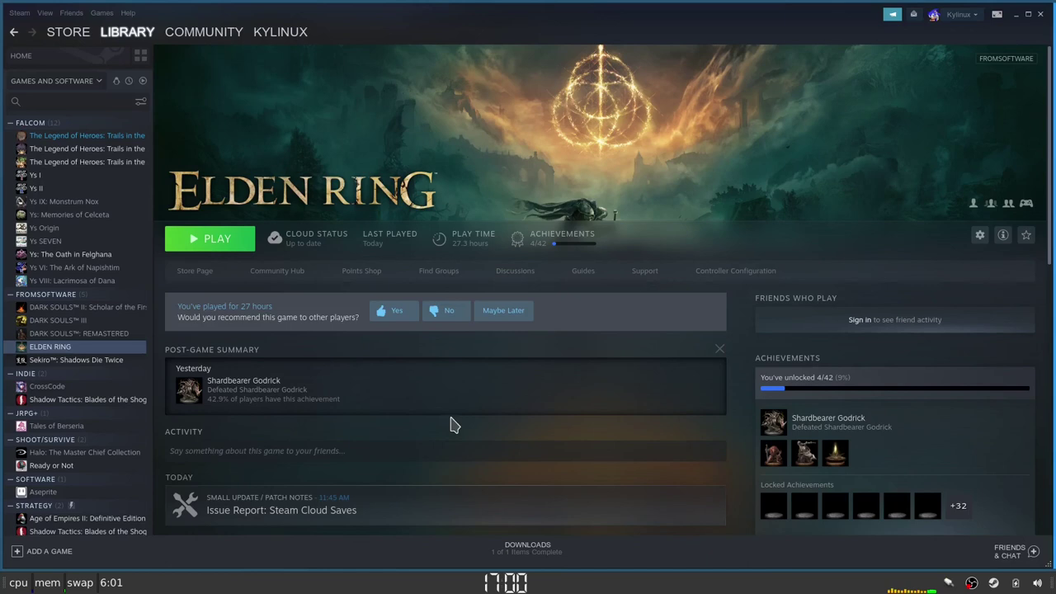